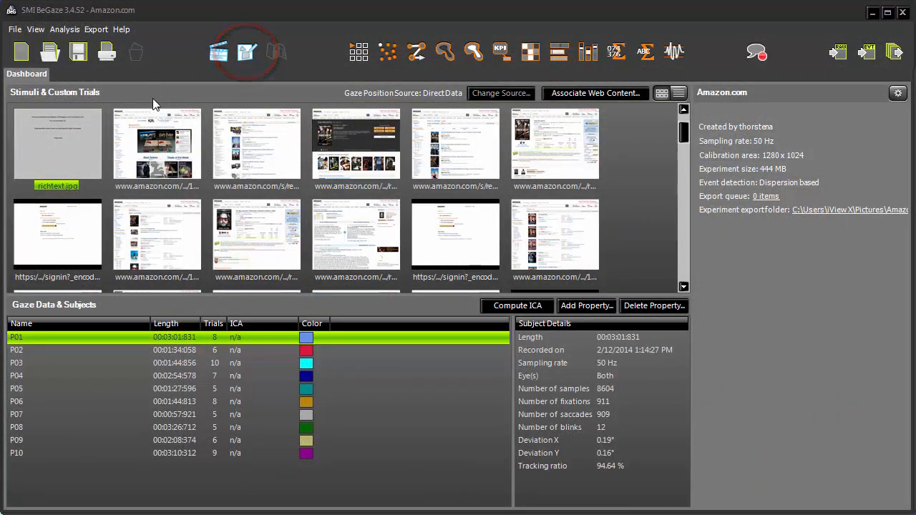
pyautogui.click(155, 159)
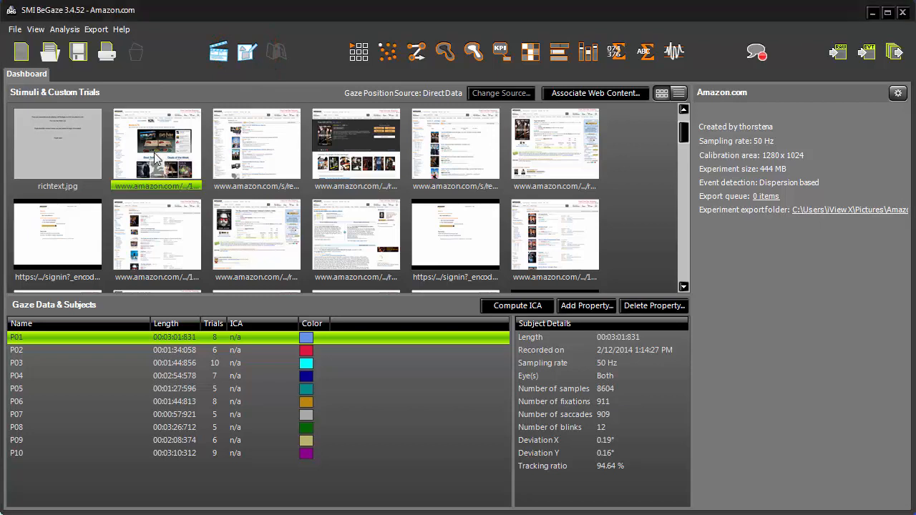
pyautogui.click(247, 52)
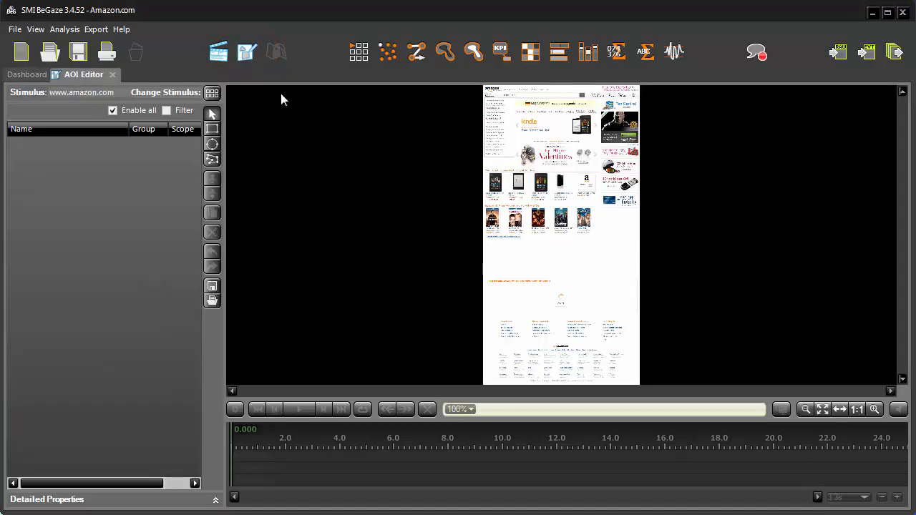
pyautogui.click(849, 409)
pyautogui.moveTo(887, 275); pyautogui.dragTo(888, 116)
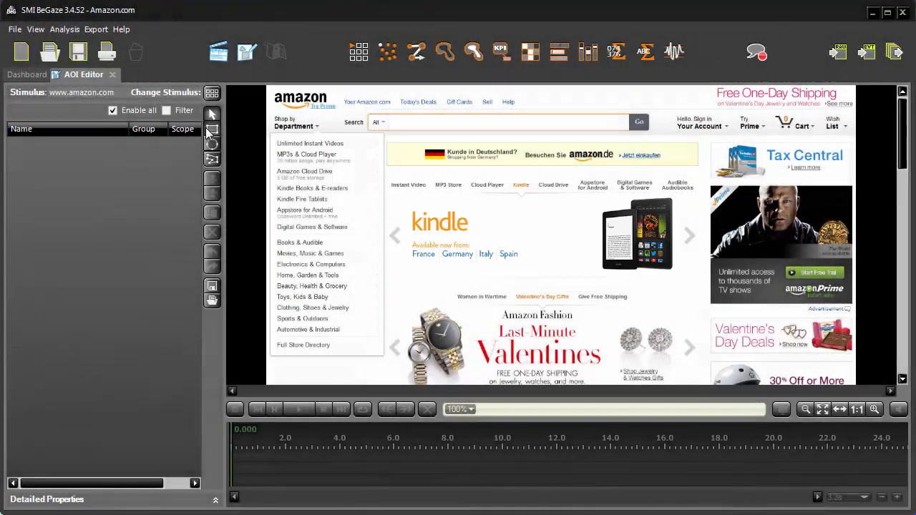
# Draw a rectangular area of interest over the Kindle banner and name it Kindle.
pyautogui.click(211, 129)
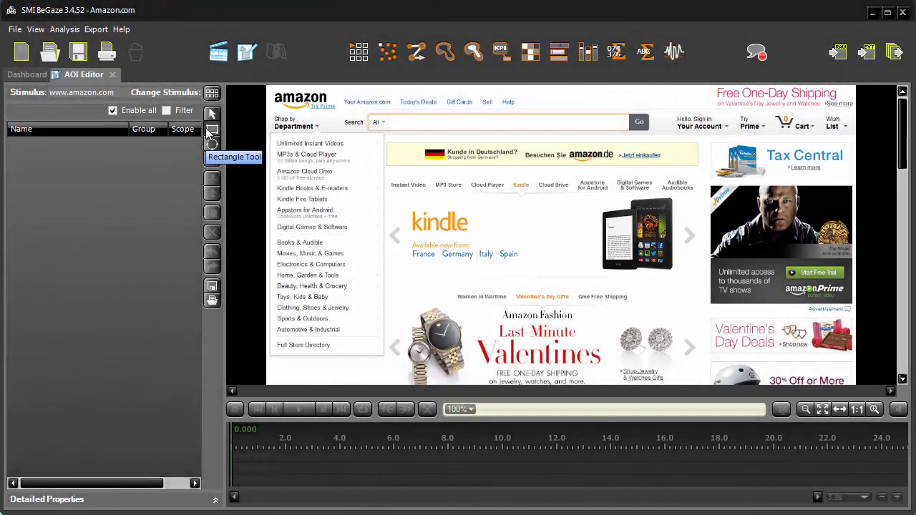
pyautogui.click(409, 183)
pyautogui.moveTo(437, 210); pyautogui.dragTo(677, 280)
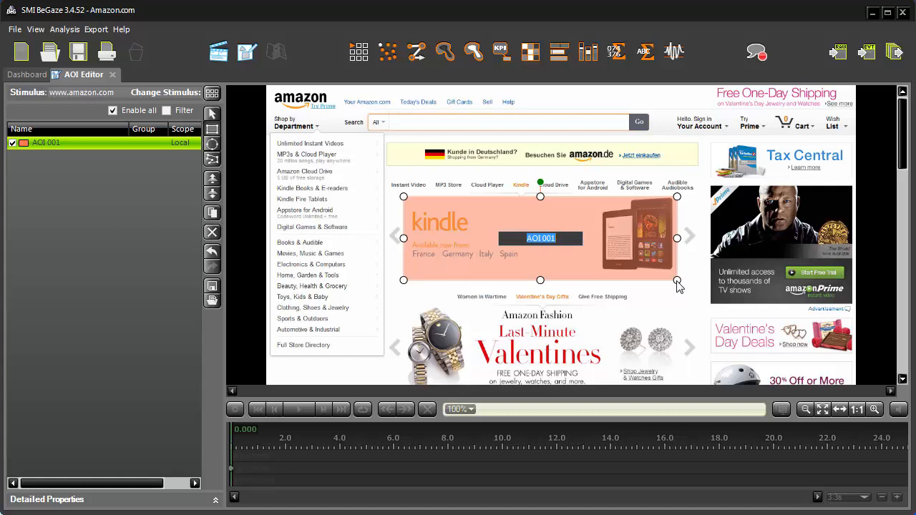
pyautogui.write('Kindle')
pyautogui.press('Return')
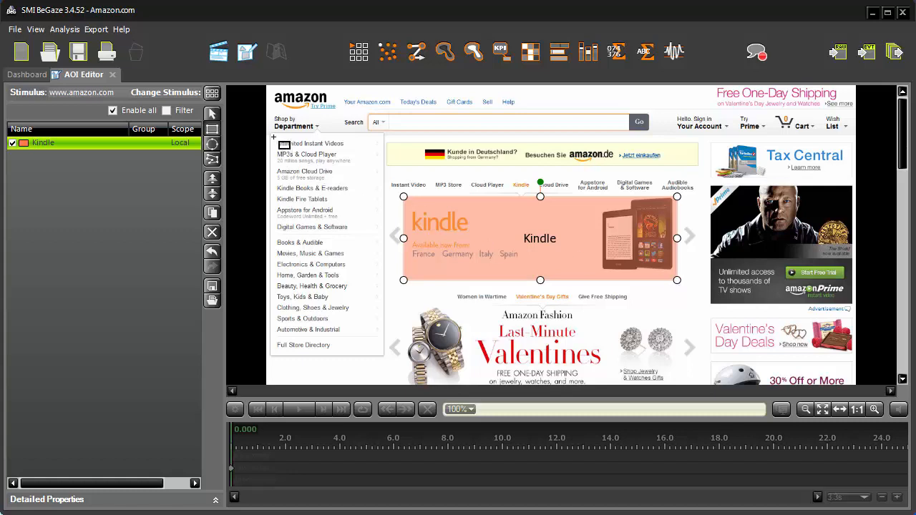
# Draw a rectangular area of interest over the Shop by Department list and name it Departments.
pyautogui.moveTo(273, 135); pyautogui.dragTo(368, 355)
pyautogui.write('D')
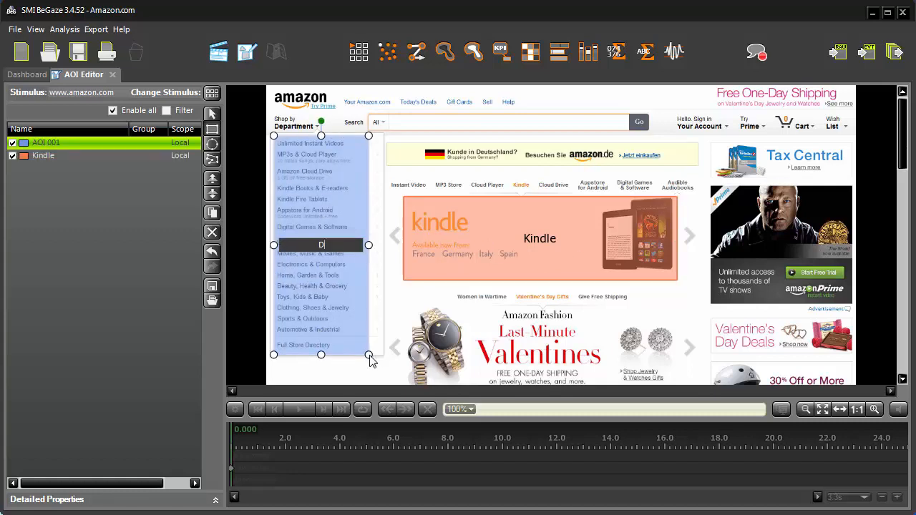
pyautogui.write('epartments')
pyautogui.press('Return')
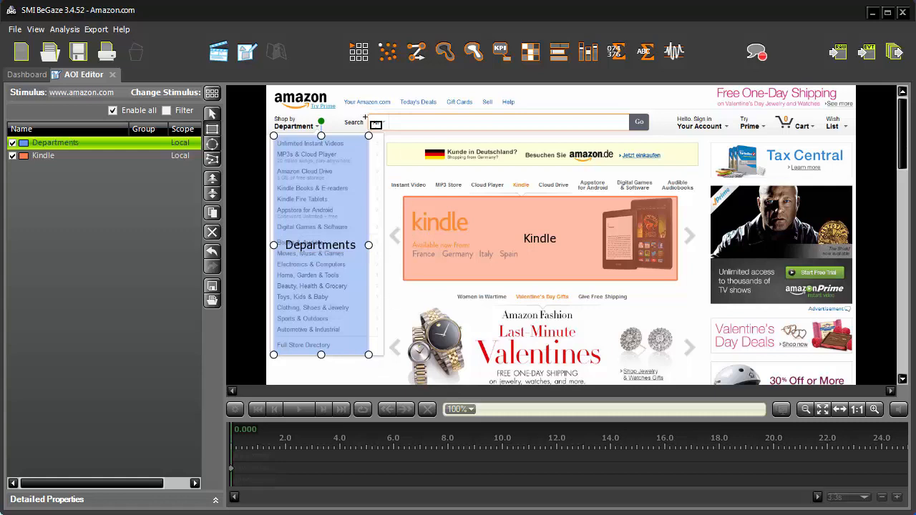
# Draw a rectangular area of interest over the page's search field and name it Search Box.
pyautogui.moveTo(366, 111); pyautogui.dragTo(629, 132)
pyautogui.write('Search Box')
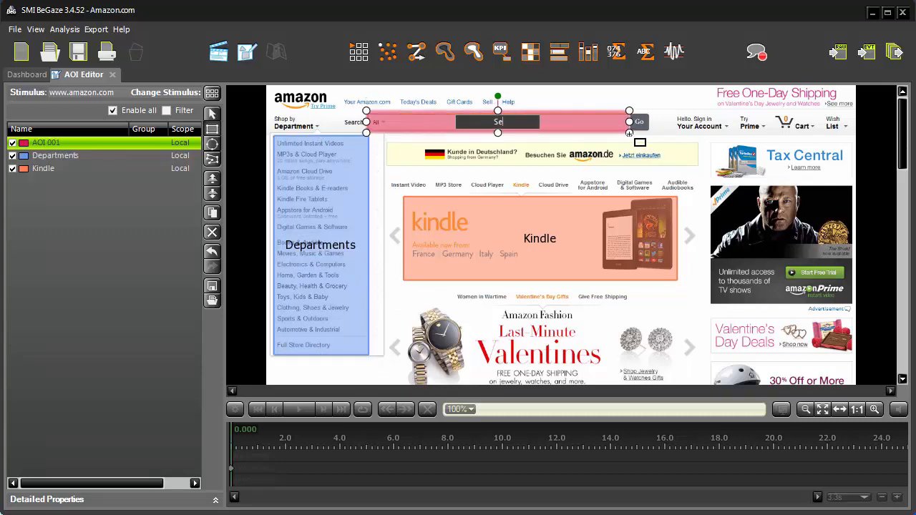
pyautogui.press('Return')
# Draw a rectangular area of interest over the Amazon Prime advertisement and name it Prime.
pyautogui.moveTo(710, 180); pyautogui.dragTo(851, 303)
pyautogui.write('Prime')
pyautogui.press('Return')
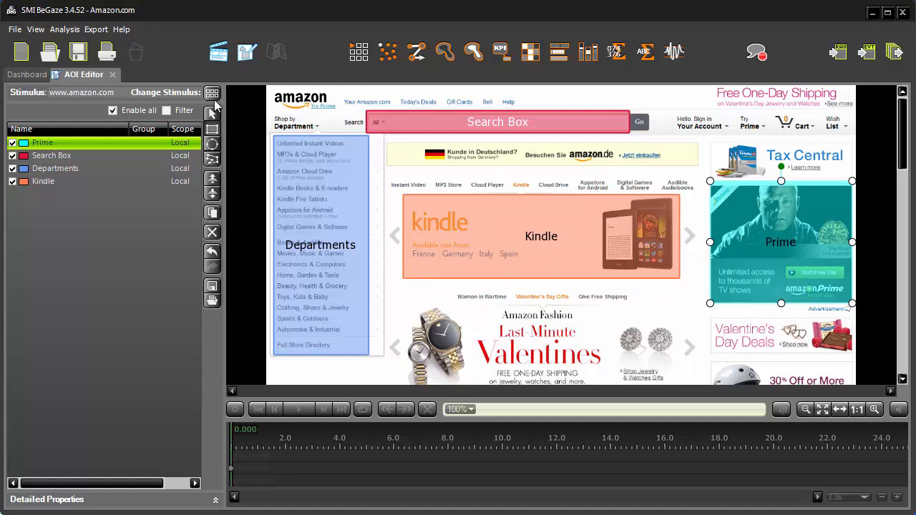
# Move the Kindle area leftwards and widen its right side so it spans the banner including both navigation arrows.
pyautogui.click(499, 232)
pyautogui.moveTo(521, 241); pyautogui.dragTo(506, 241)
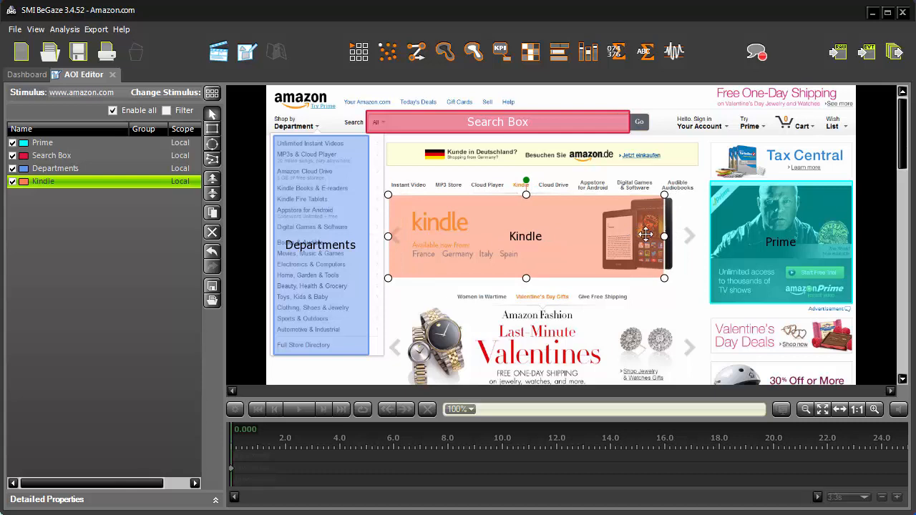
pyautogui.moveTo(665, 236); pyautogui.dragTo(699, 236)
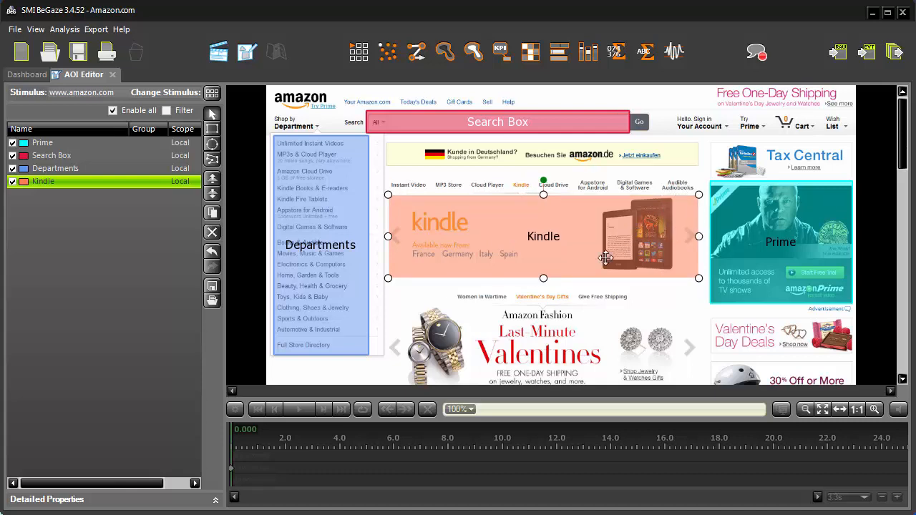
# Review the detailed properties of the Kindle area of interest, such as its name, color and transparency.
pyautogui.click(214, 503)
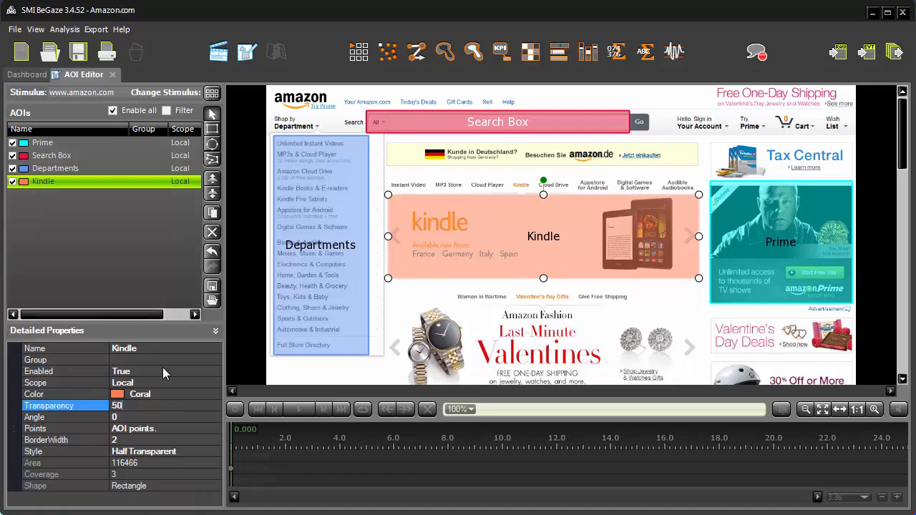
pyautogui.click(162, 345)
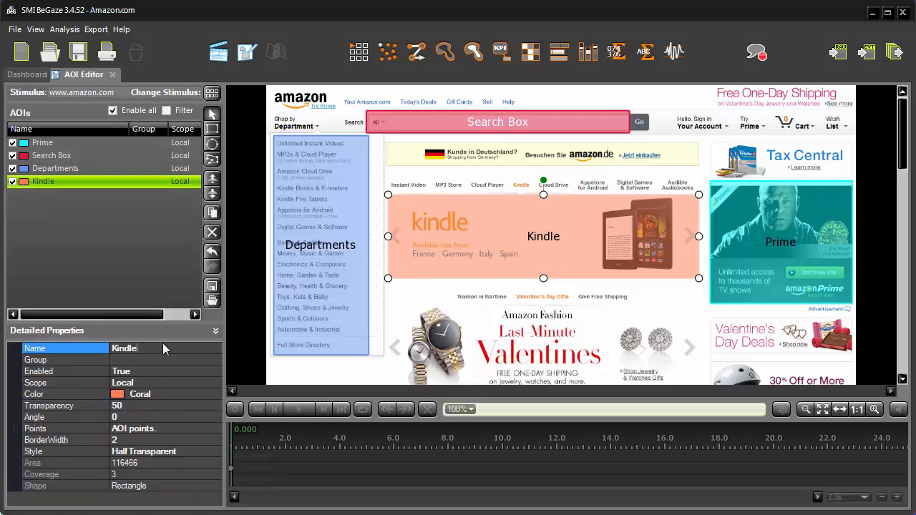
pyautogui.click(214, 331)
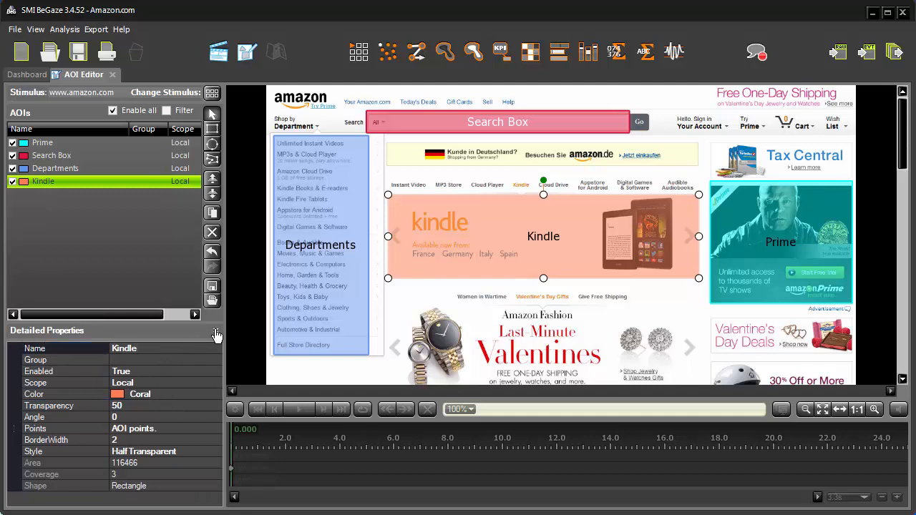
pyautogui.click(215, 333)
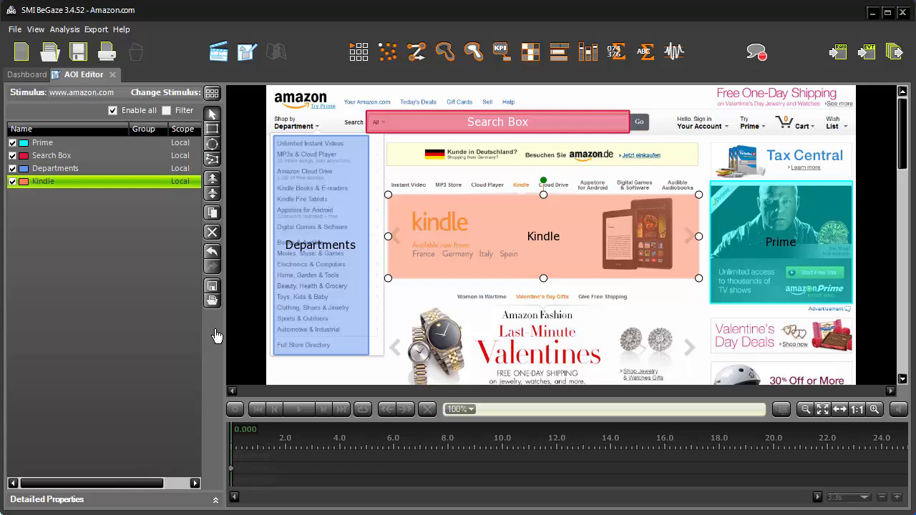
pyautogui.click(617, 53)
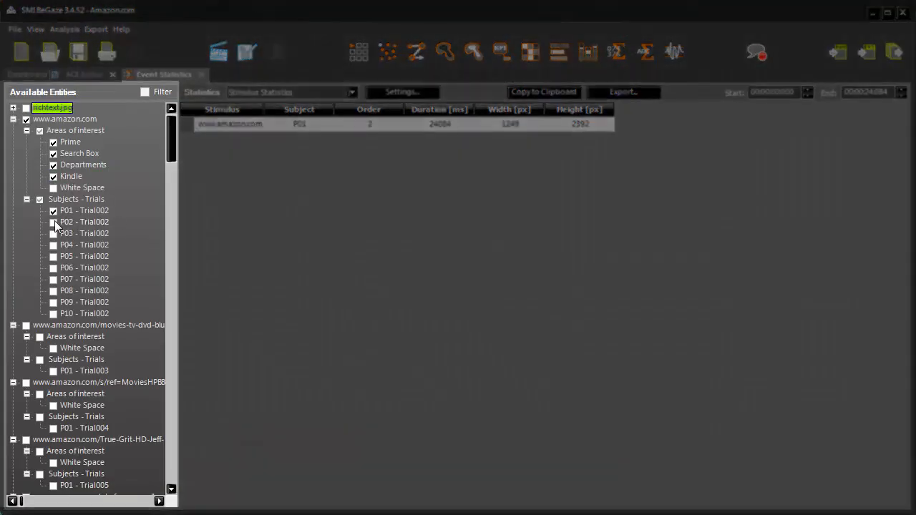
pyautogui.click(53, 222)
pyautogui.click(53, 233)
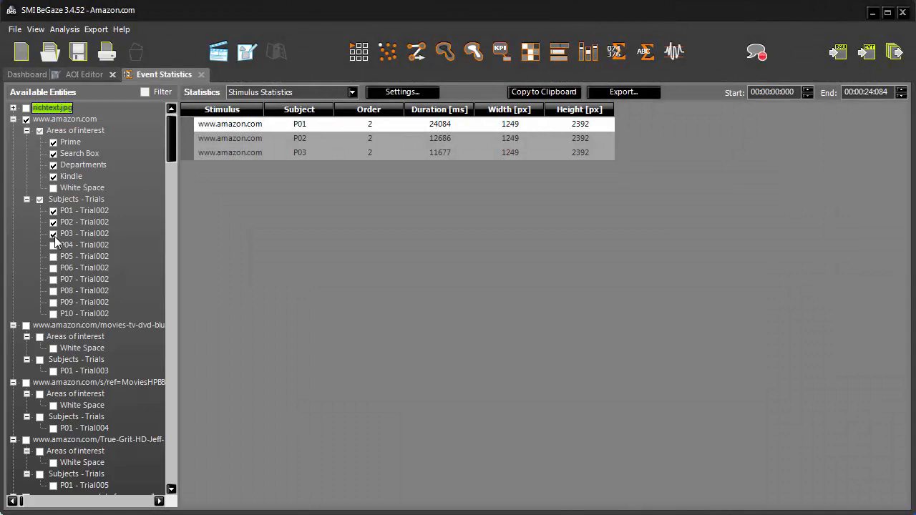
pyautogui.click(352, 93)
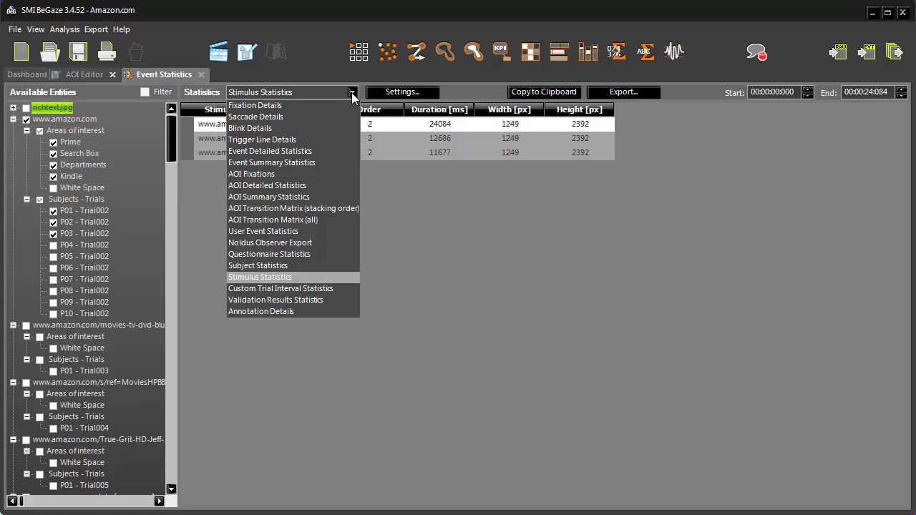
pyautogui.click(312, 185)
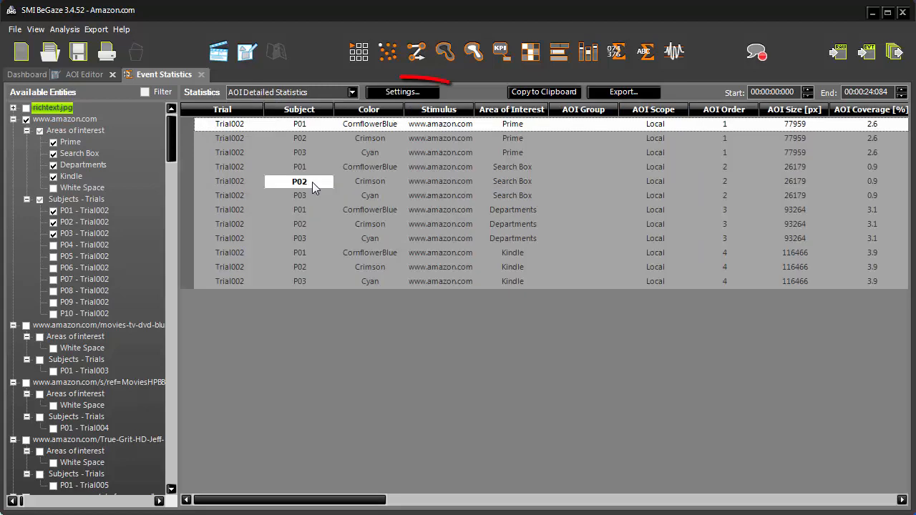
# Limit the AOI Detailed Statistics parameter columns to Subject and Area of Interest.
pyautogui.click(397, 92)
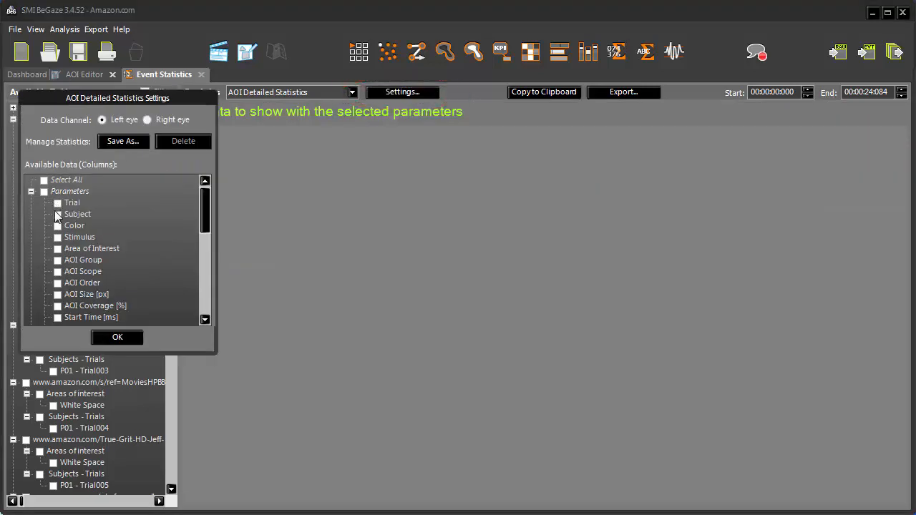
pyautogui.click(58, 214)
pyautogui.click(58, 249)
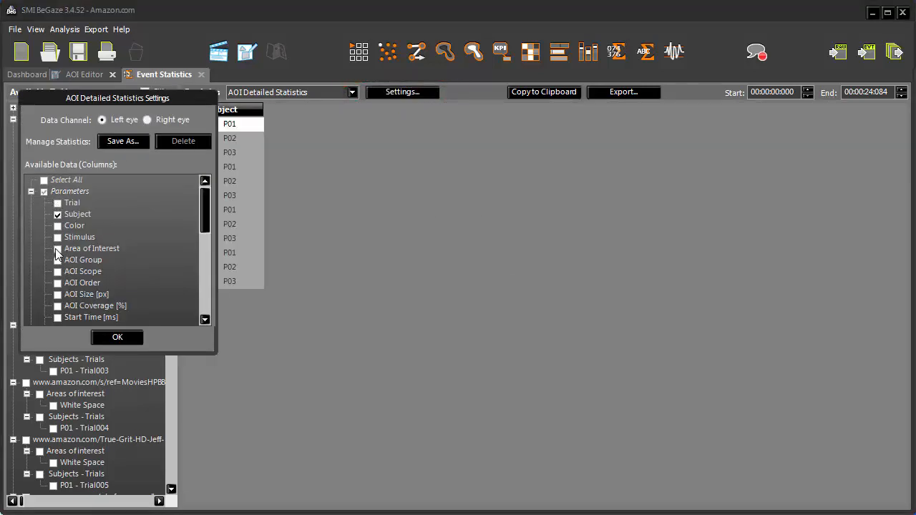
# Add the statistics columns Entry Time, Dwell Time, Revisits, Fixation Count and Time to First Mouse Click, and confirm the settings.
pyautogui.click(204, 310)
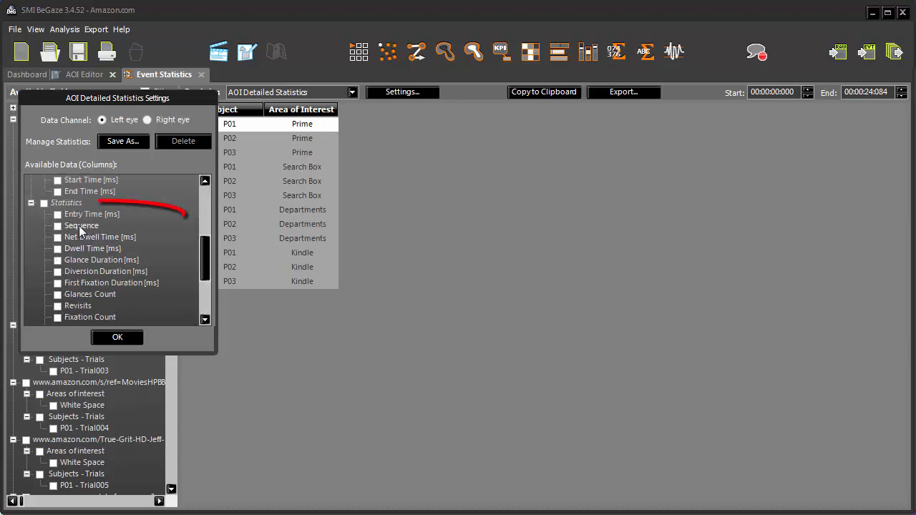
pyautogui.click(58, 215)
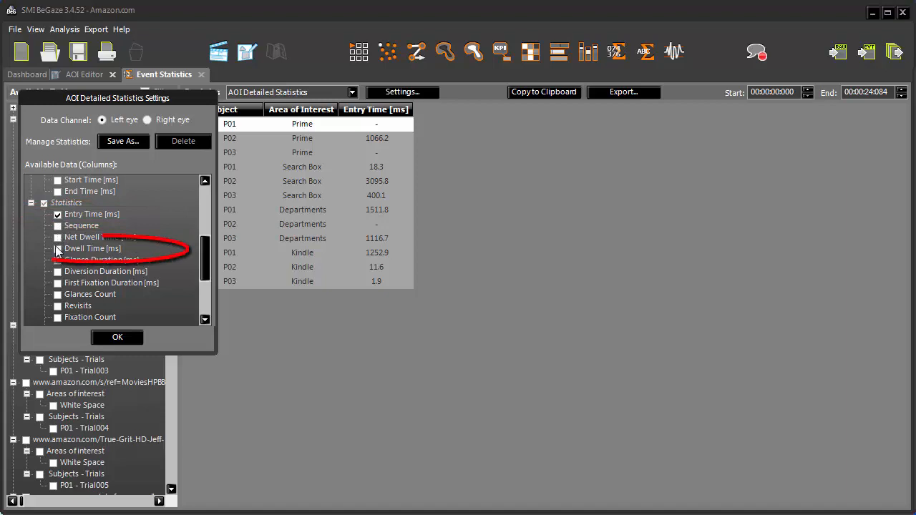
pyautogui.click(58, 249)
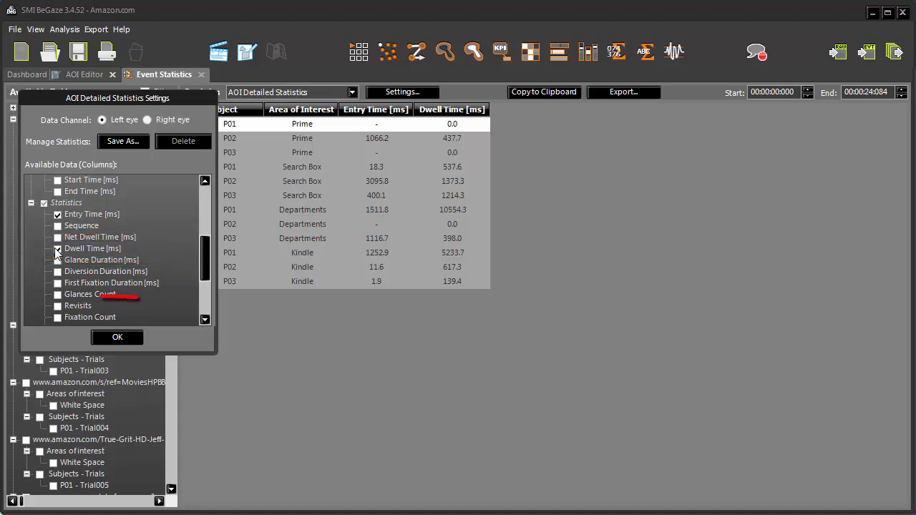
pyautogui.click(58, 306)
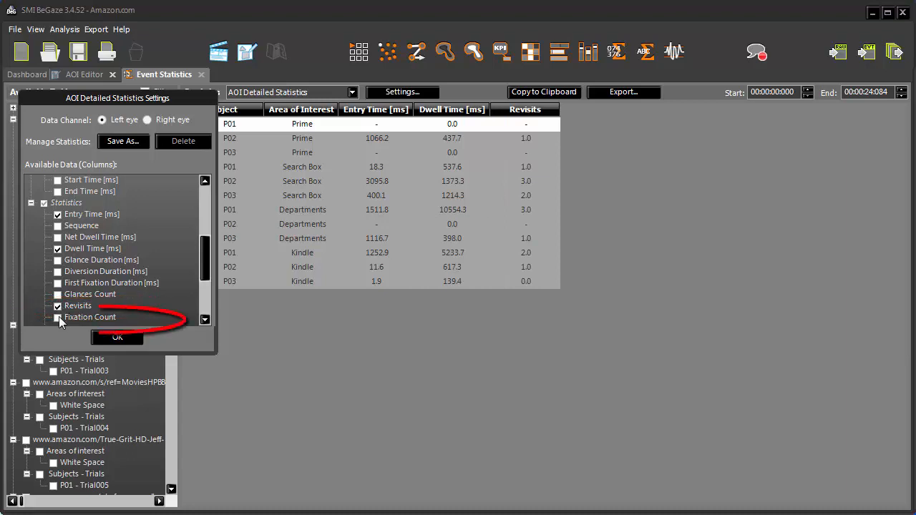
pyautogui.click(58, 317)
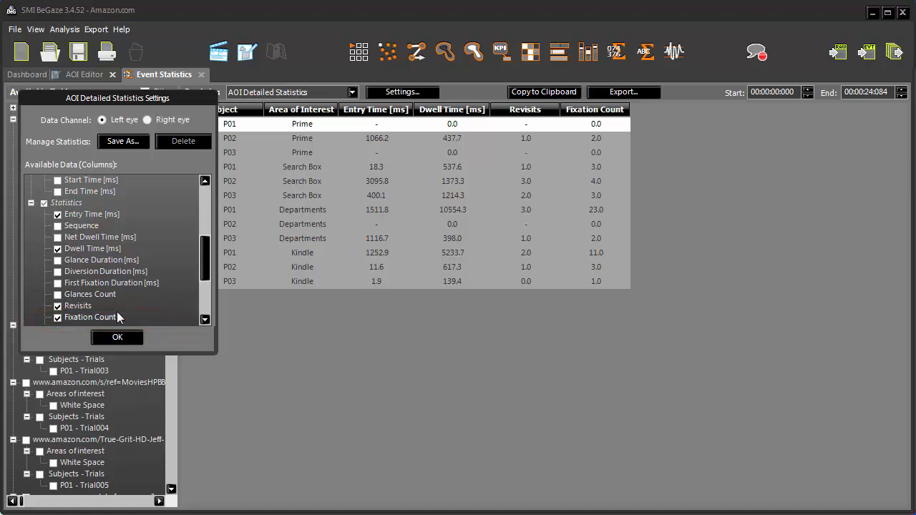
pyautogui.click(203, 306)
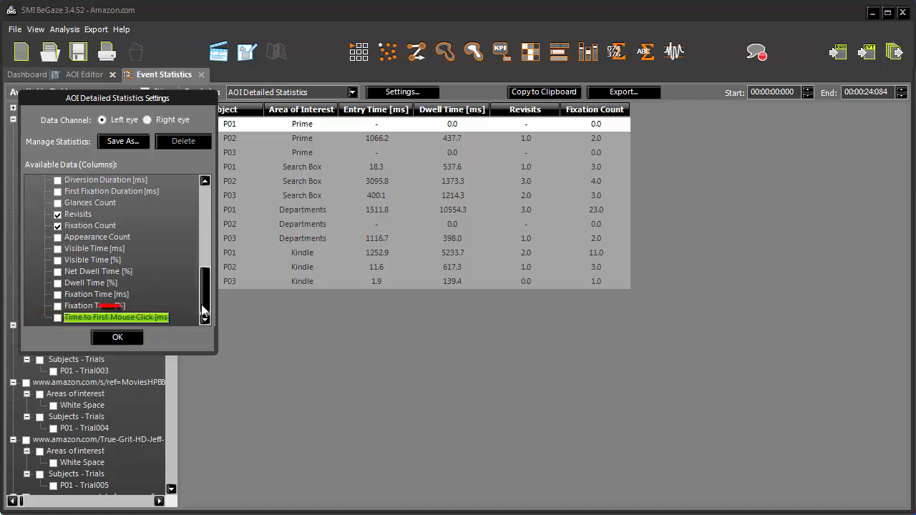
pyautogui.click(58, 317)
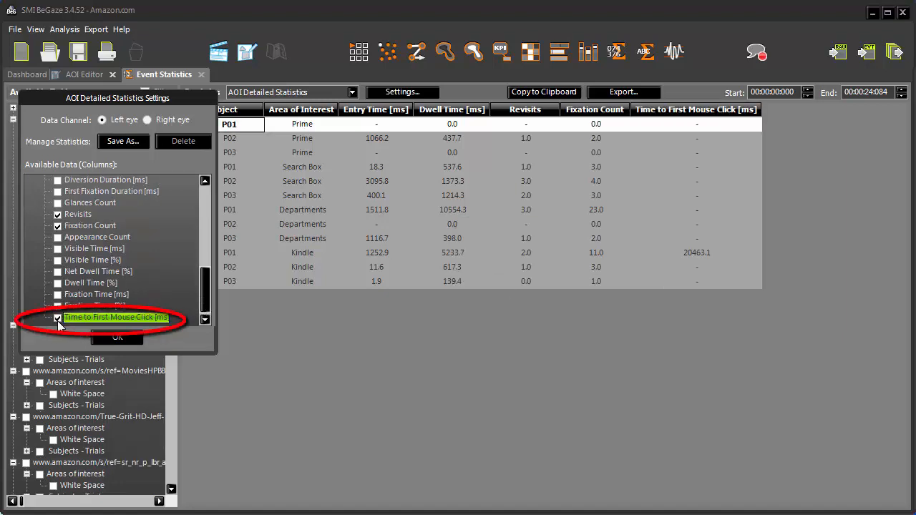
pyautogui.click(118, 336)
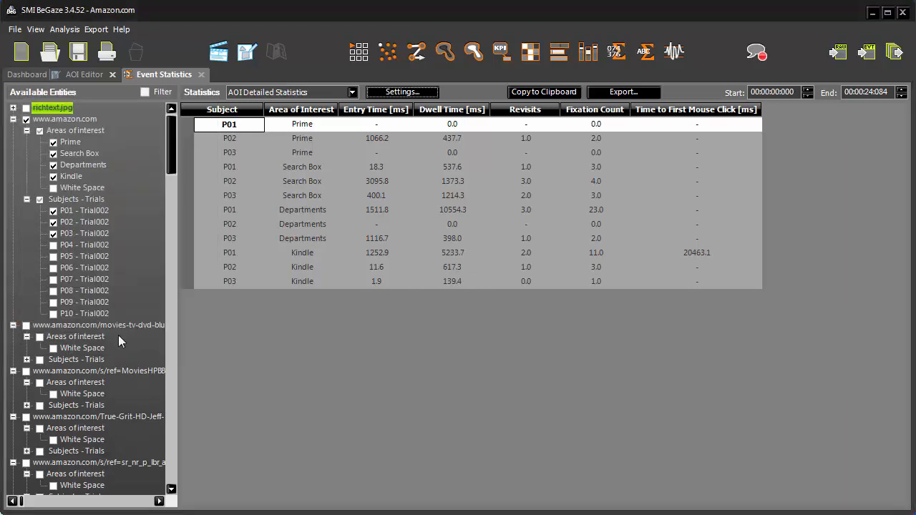
# Examine the statistics rows for P02 on Prime and P01 on Departments.
pyautogui.click(227, 138)
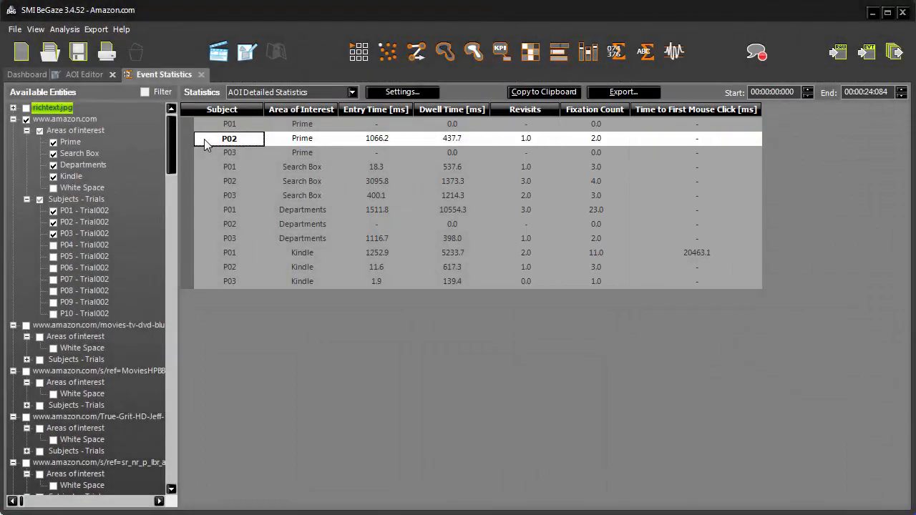
pyautogui.click(207, 210)
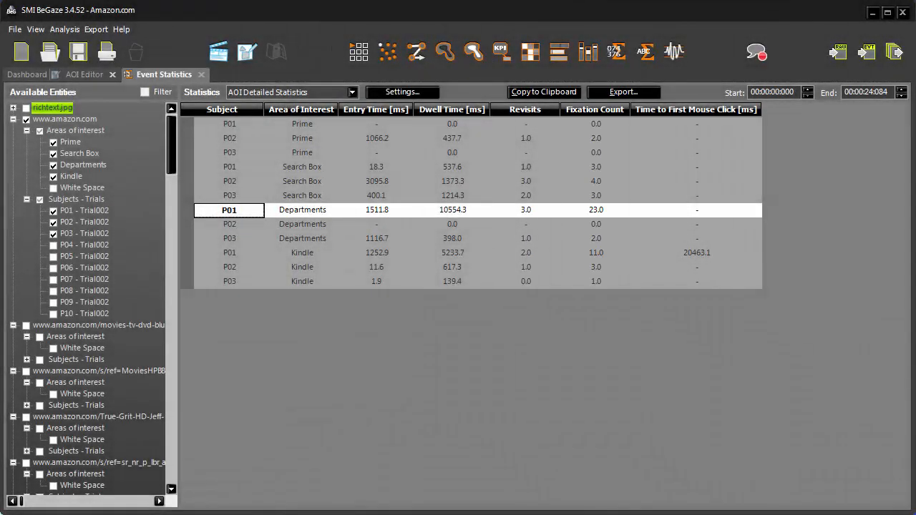
# Export the AOI statistics with one decimal place, point decimal separator and tab separator to a text file named aoi-stats on the Desktop.
pyautogui.click(642, 89)
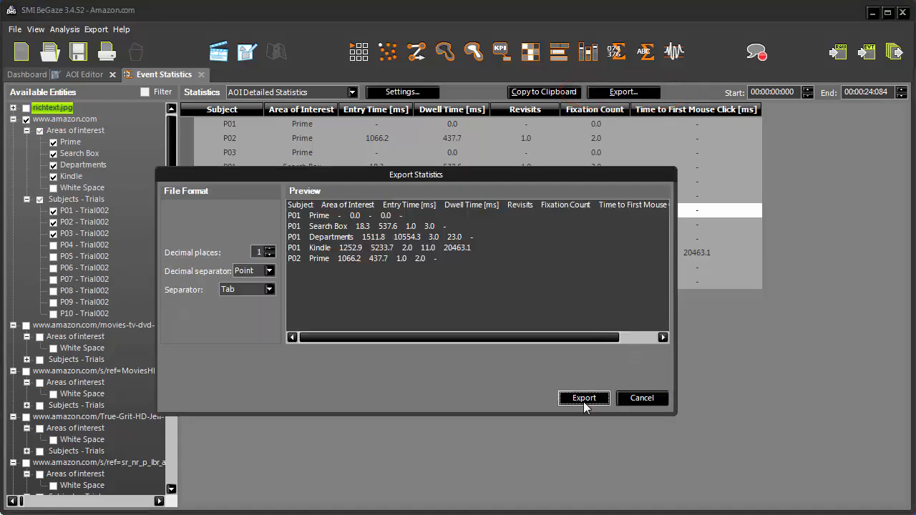
pyautogui.click(584, 402)
pyautogui.write('a')
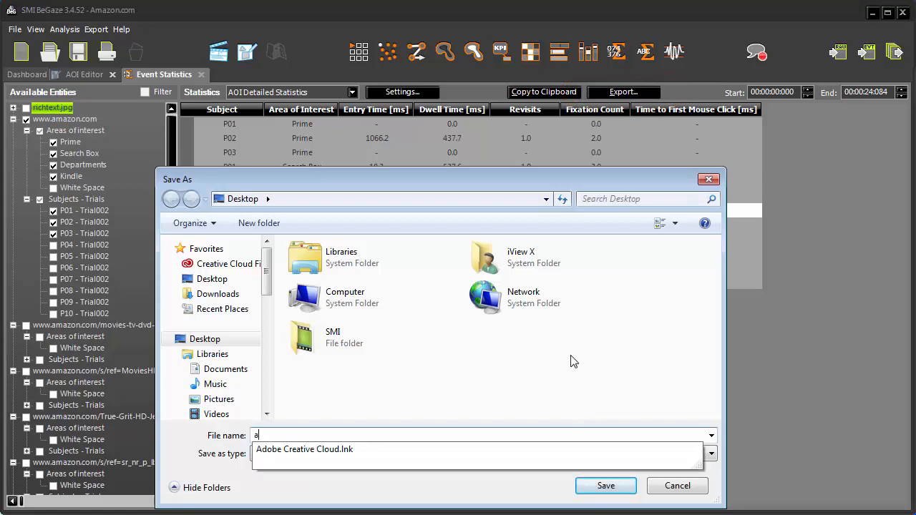
pyautogui.write('oi-stats')
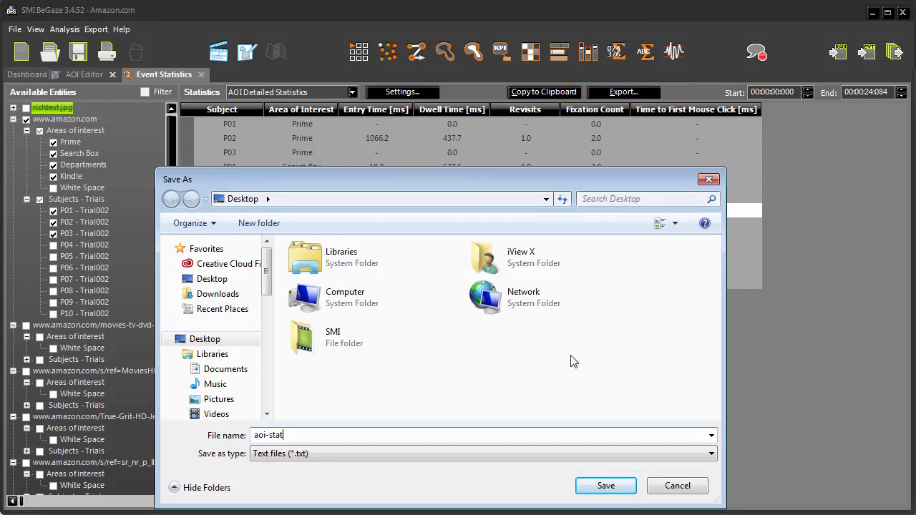
pyautogui.press('Return')
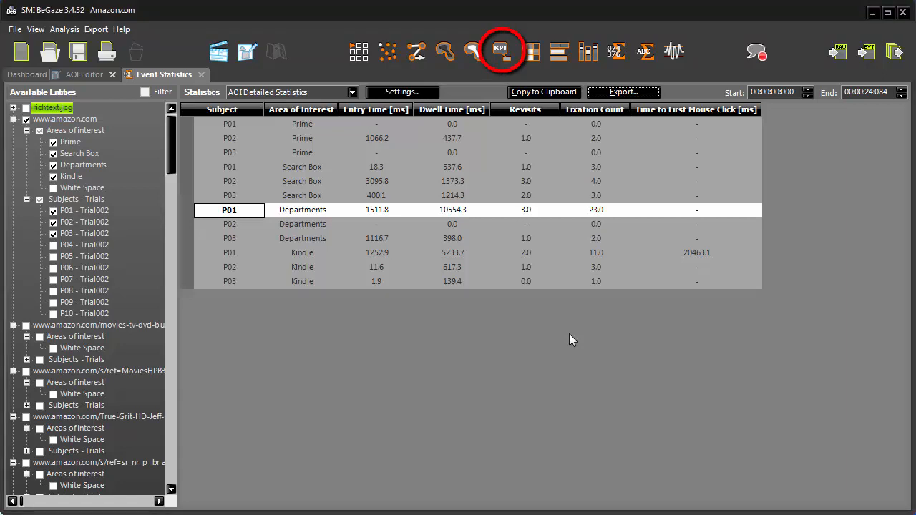
pyautogui.click(501, 53)
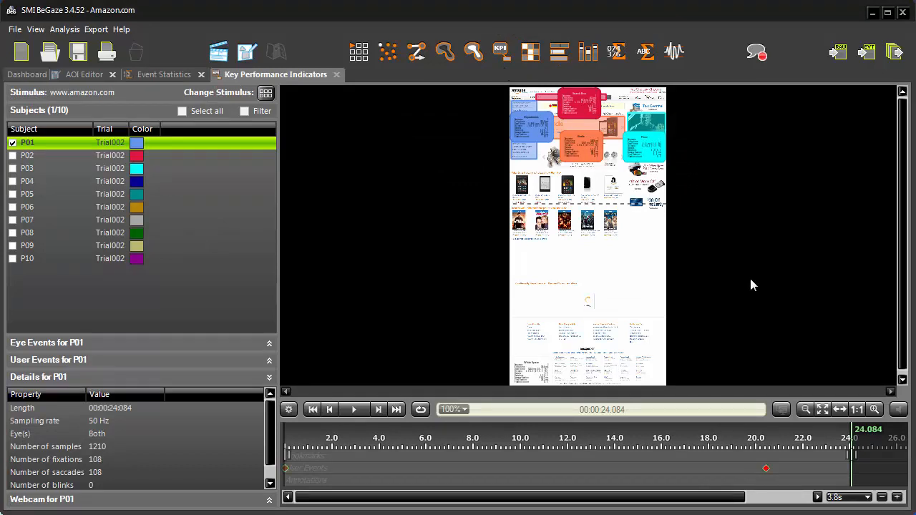
pyautogui.click(842, 411)
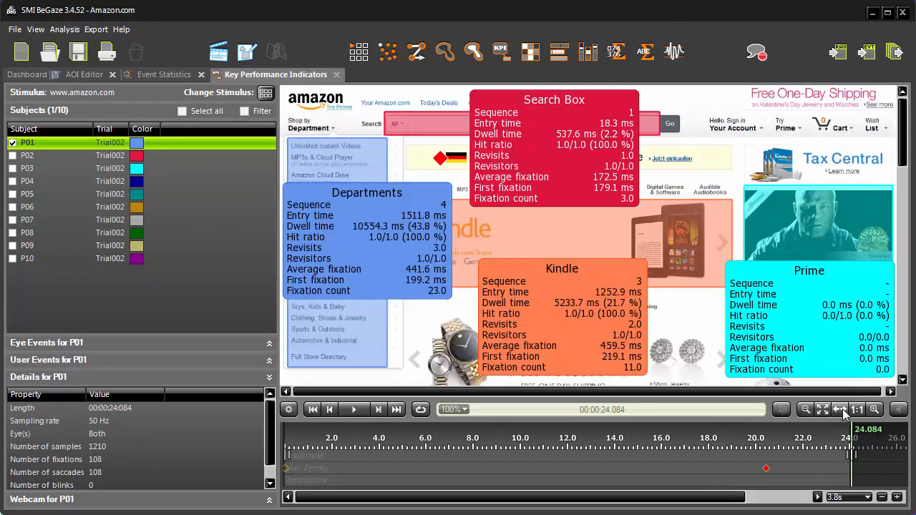
pyautogui.click(806, 409)
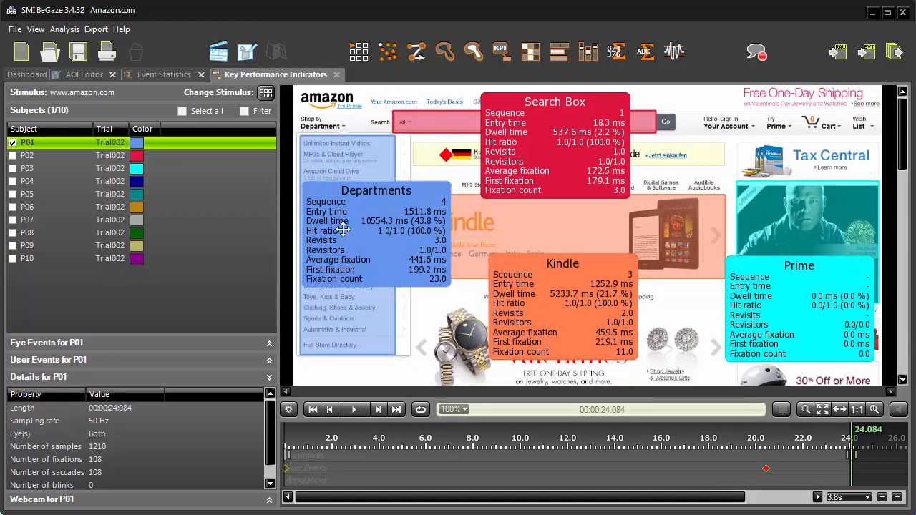
# Include subjects P02 and P03 in the key performance indicators and move the Search Box KPI label beside its area of interest.
pyautogui.click(12, 155)
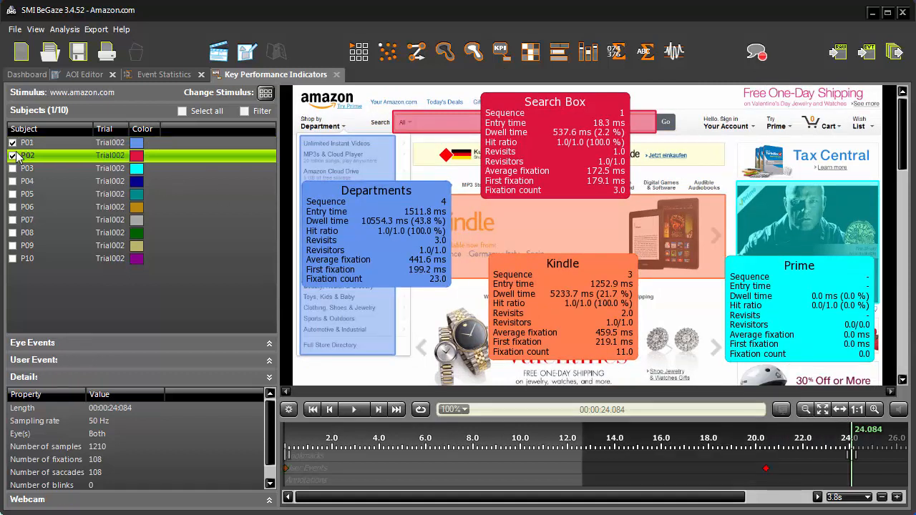
pyautogui.click(12, 168)
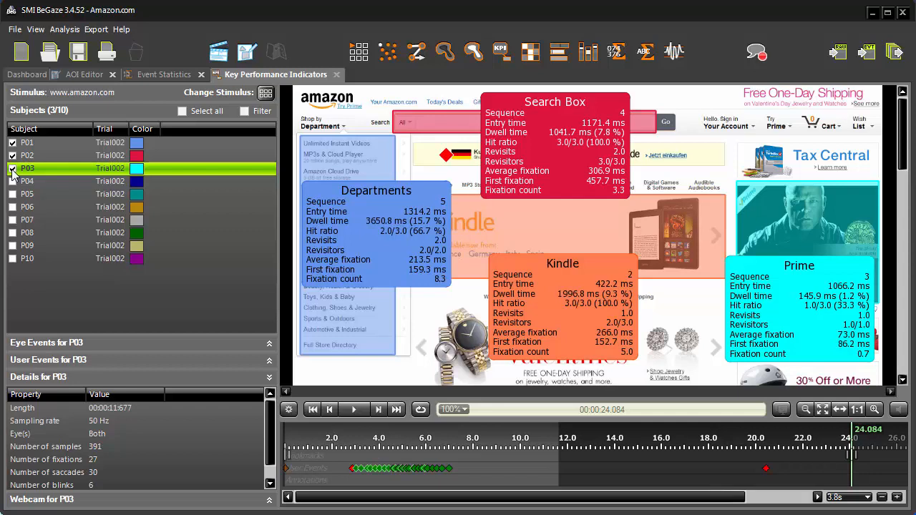
pyautogui.moveTo(531, 162); pyautogui.dragTo(719, 161)
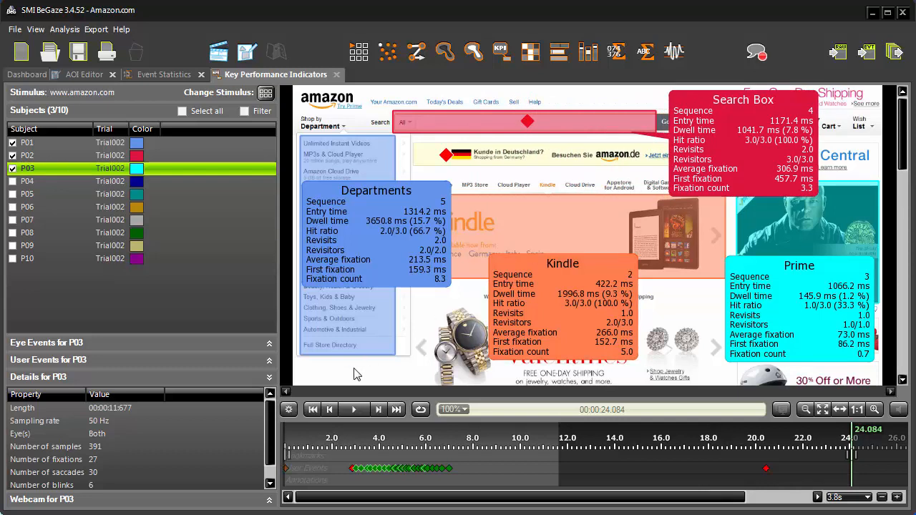
# Hide the Sequence, Hit Ratio, Revisitors, Average Fixation and First Fixation values in the KPI view settings and confirm.
pyautogui.click(288, 409)
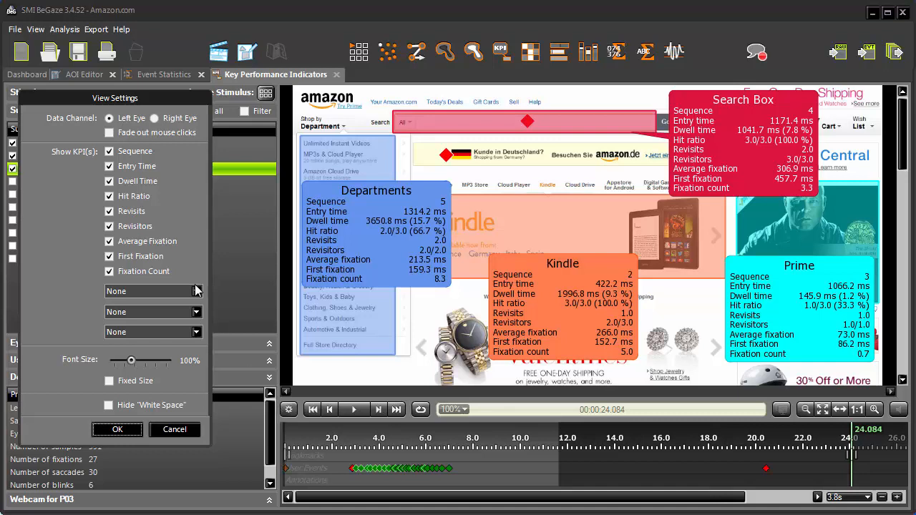
pyautogui.click(109, 152)
pyautogui.click(109, 196)
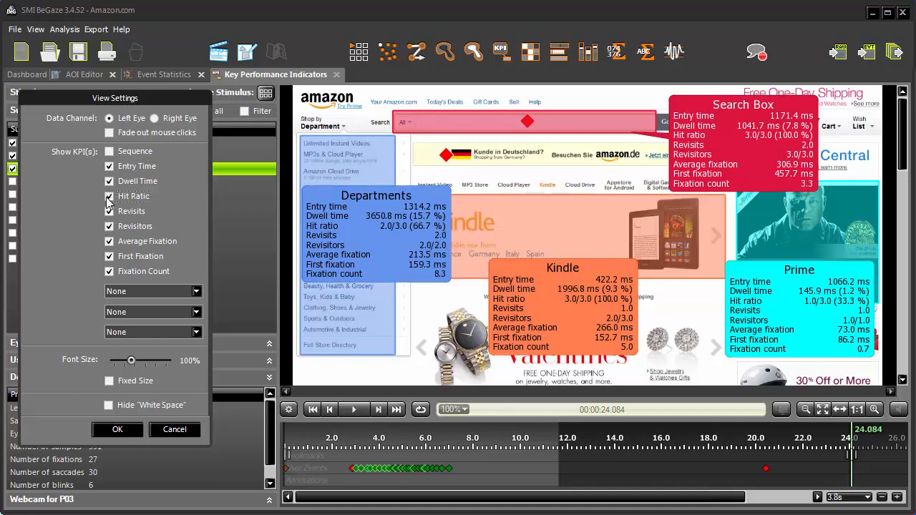
pyautogui.click(108, 226)
pyautogui.click(109, 241)
pyautogui.click(109, 257)
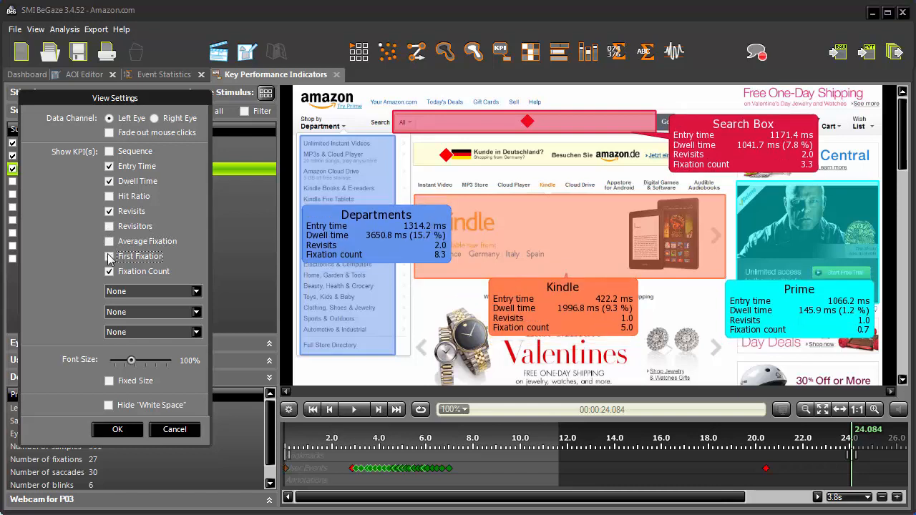
pyautogui.click(124, 430)
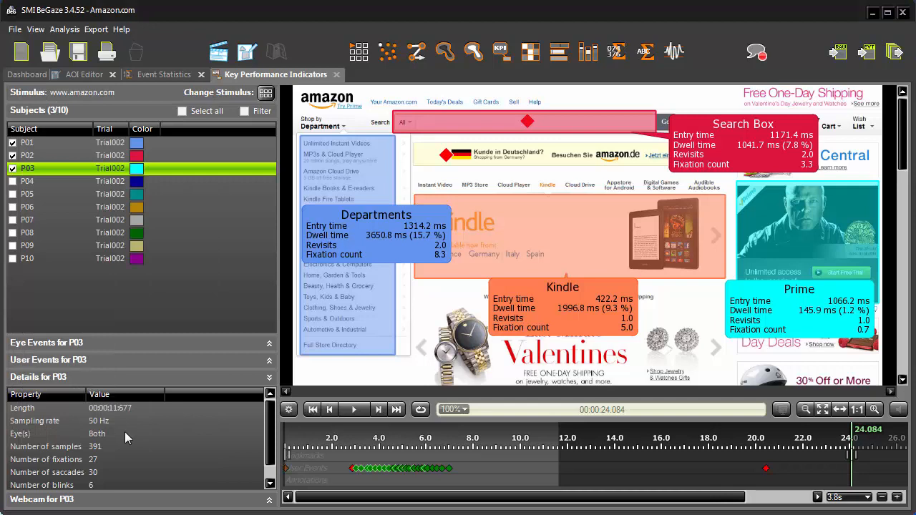